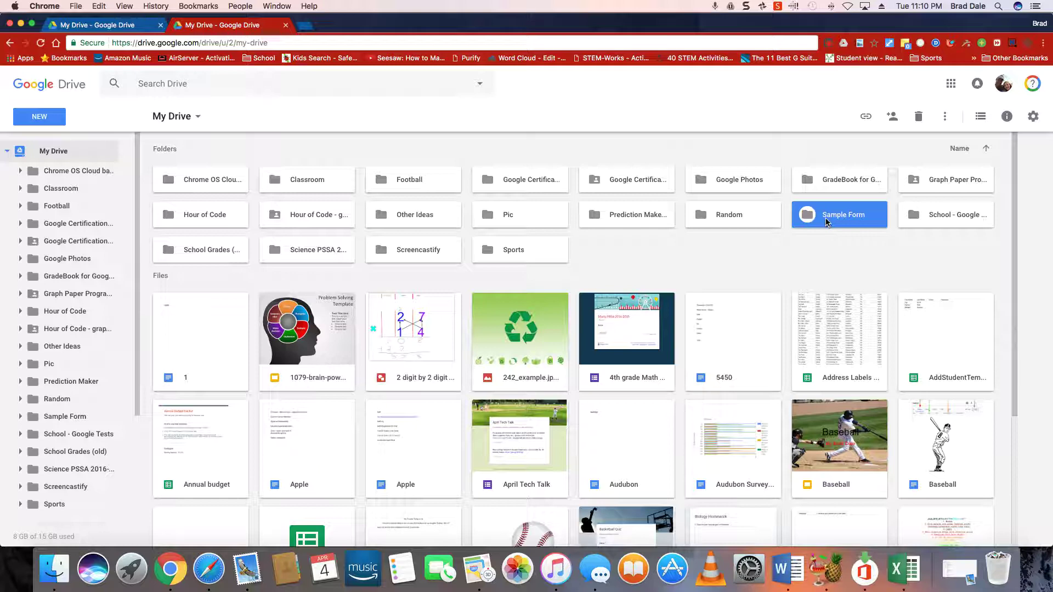
- Set the Sample Form folder's access to 'On - Anyone with the link' and save
left_click(892, 118)
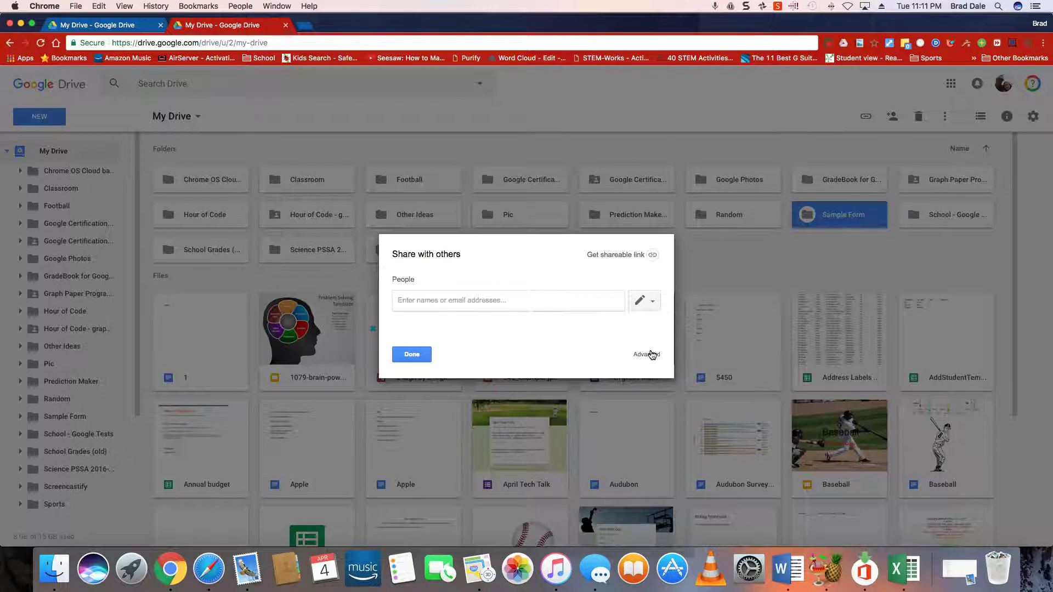
left_click(645, 354)
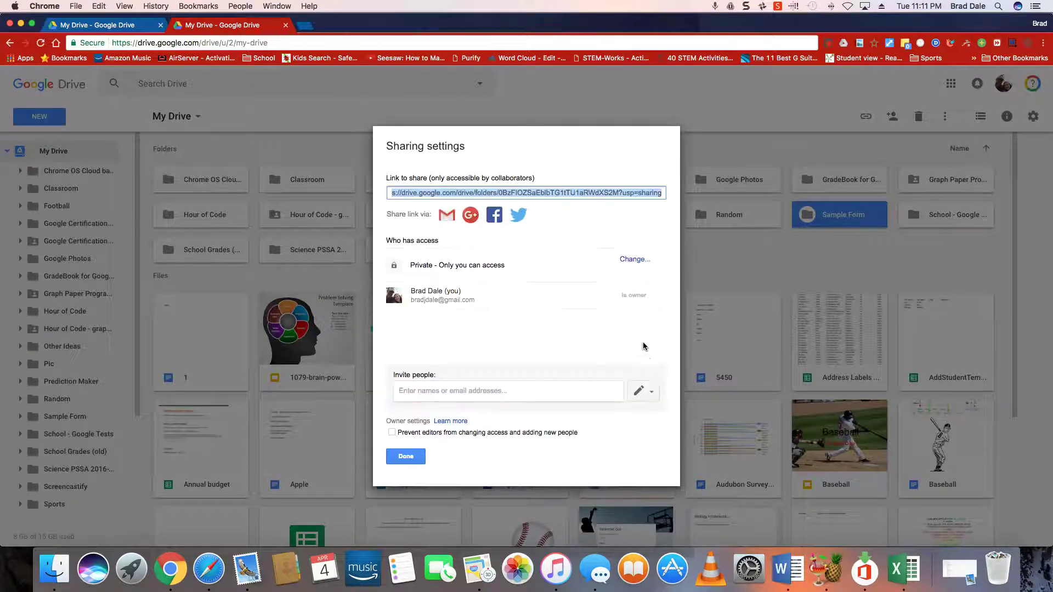
left_click(636, 262)
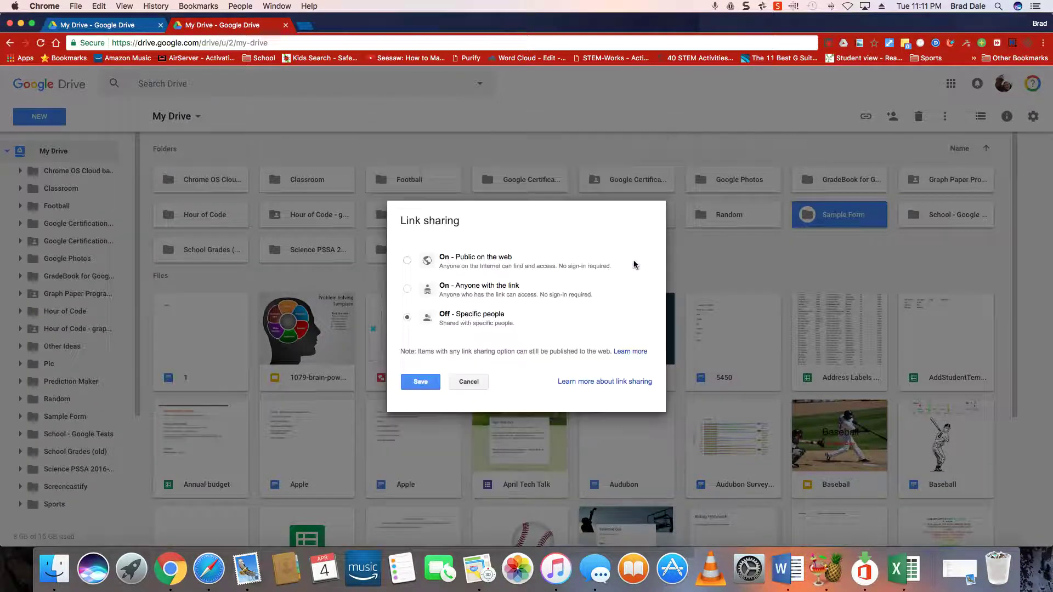
left_click(515, 294)
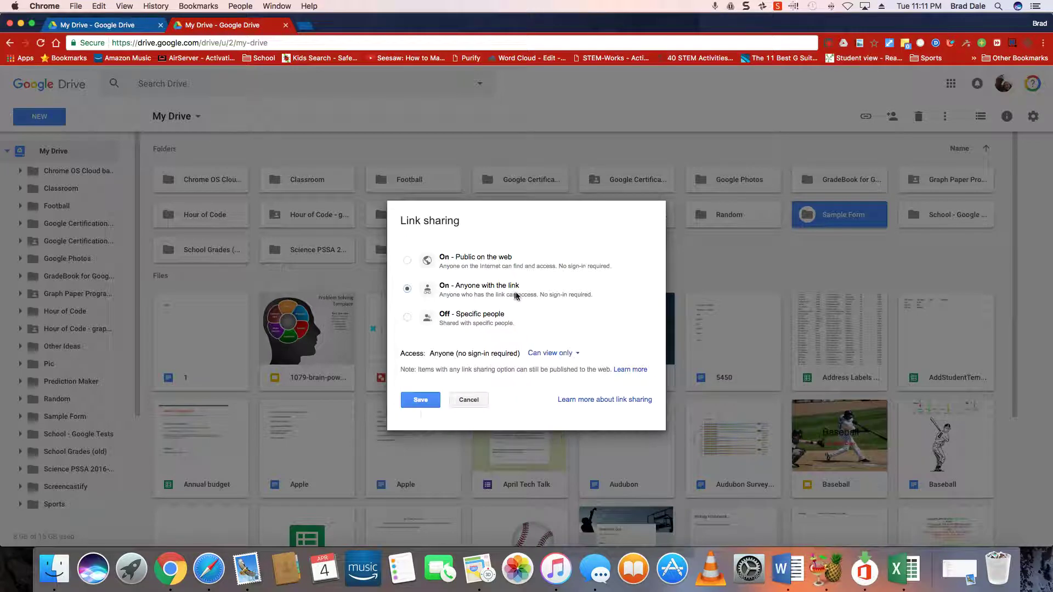
left_click(419, 403)
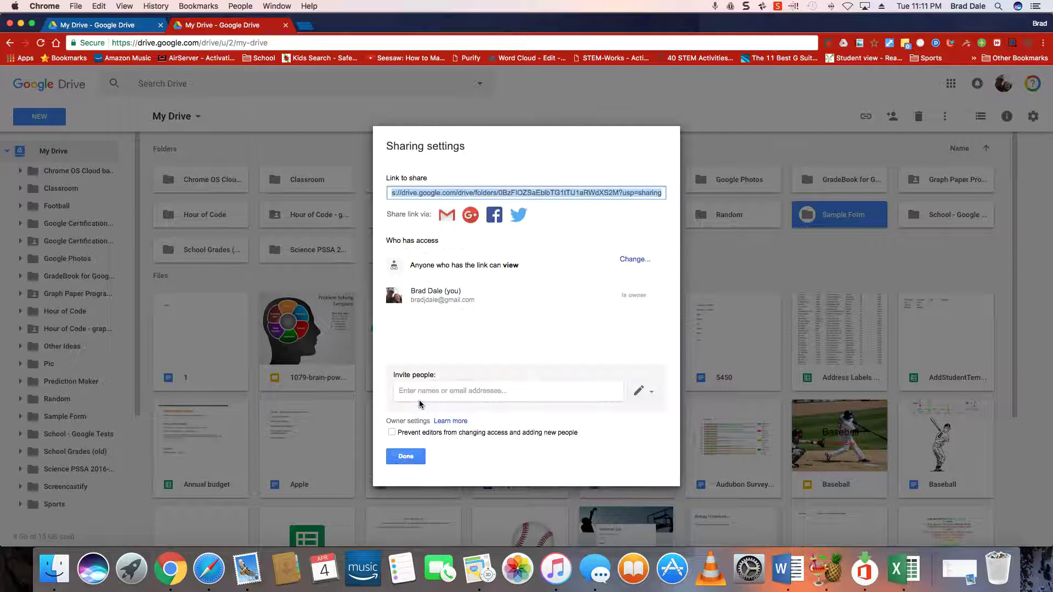
left_click(406, 457)
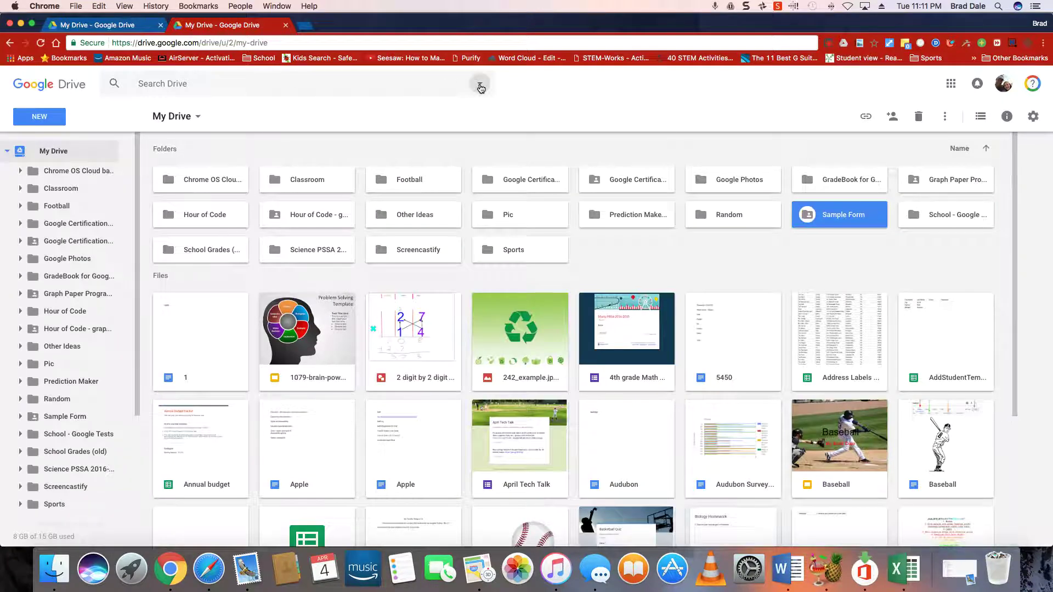
- Filter the Drive search to show only Forms
left_click(480, 84)
left_click(314, 121)
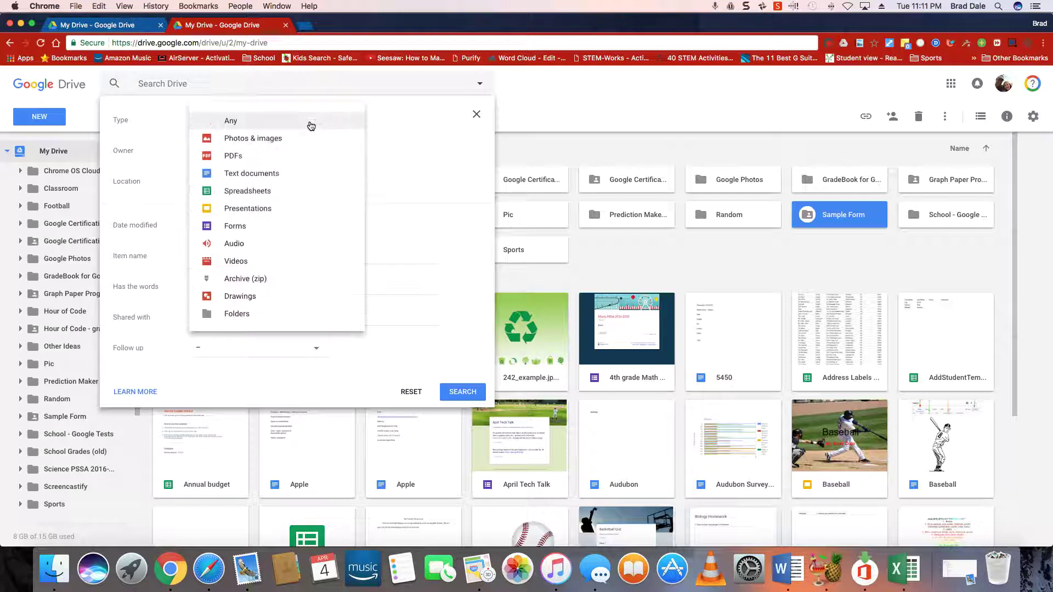
left_click(306, 231)
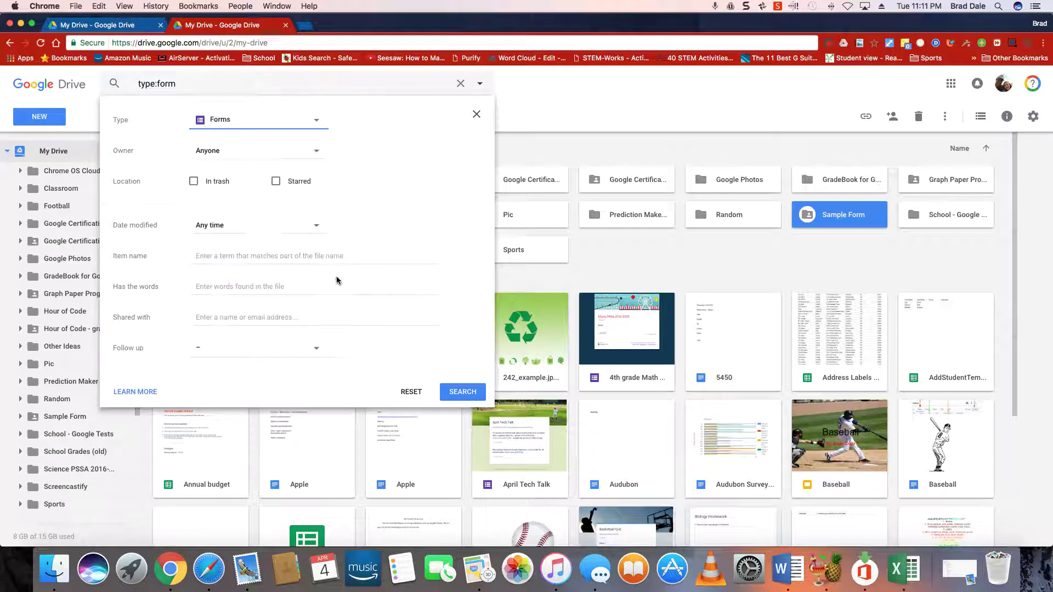
left_click(463, 391)
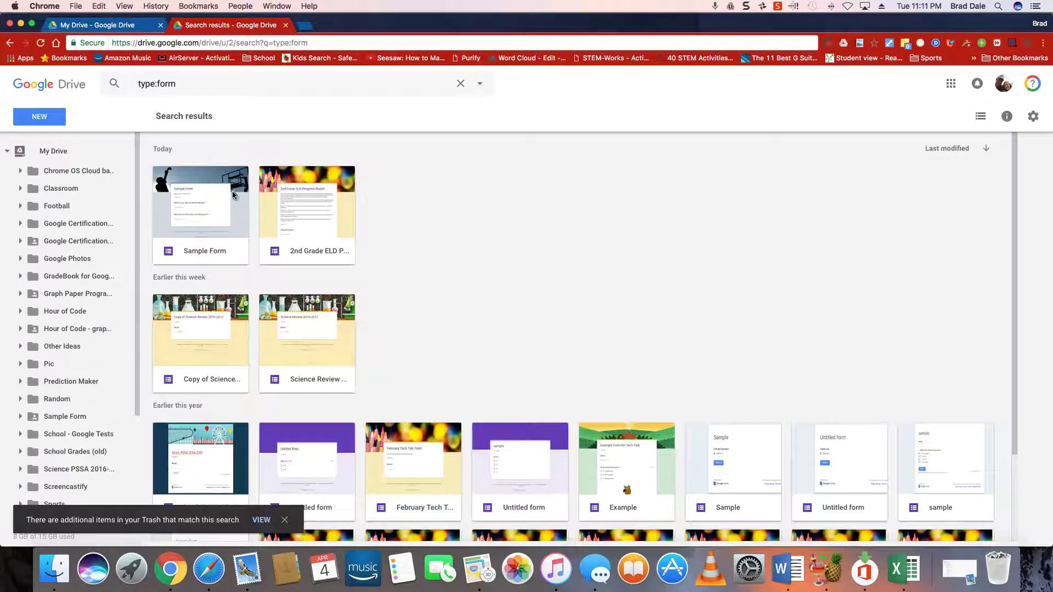
- Drag Sample Form into the Sample Form folder, confirm the move, and open the folder
left_click_drag(235, 194, 158, 298)
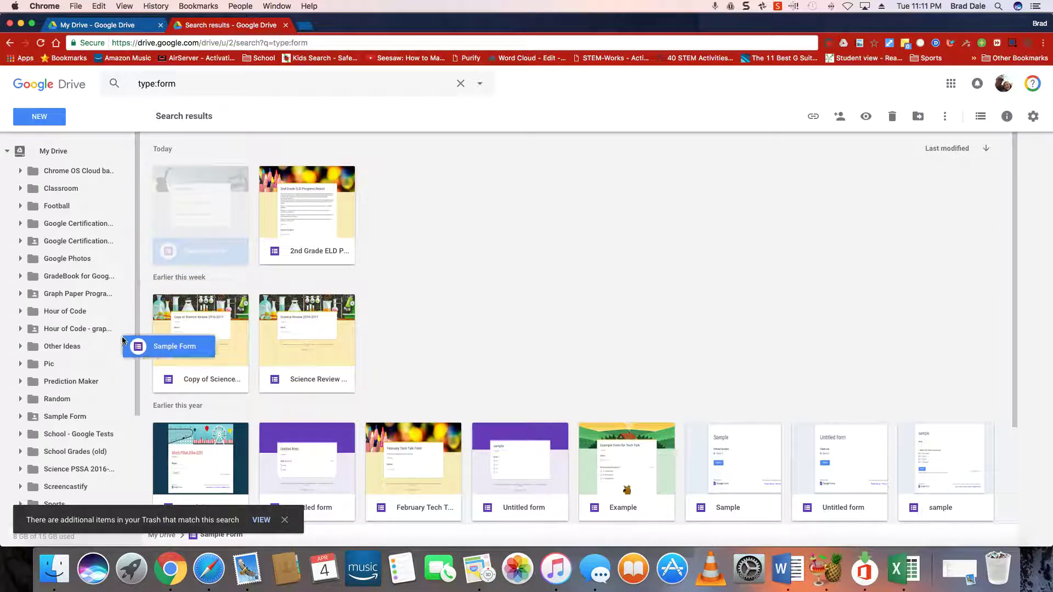
mouse_move(157, 299)
left_mouse_down()
mouse_move(79, 424)
mouse_move(75, 472)
left_mouse_up()
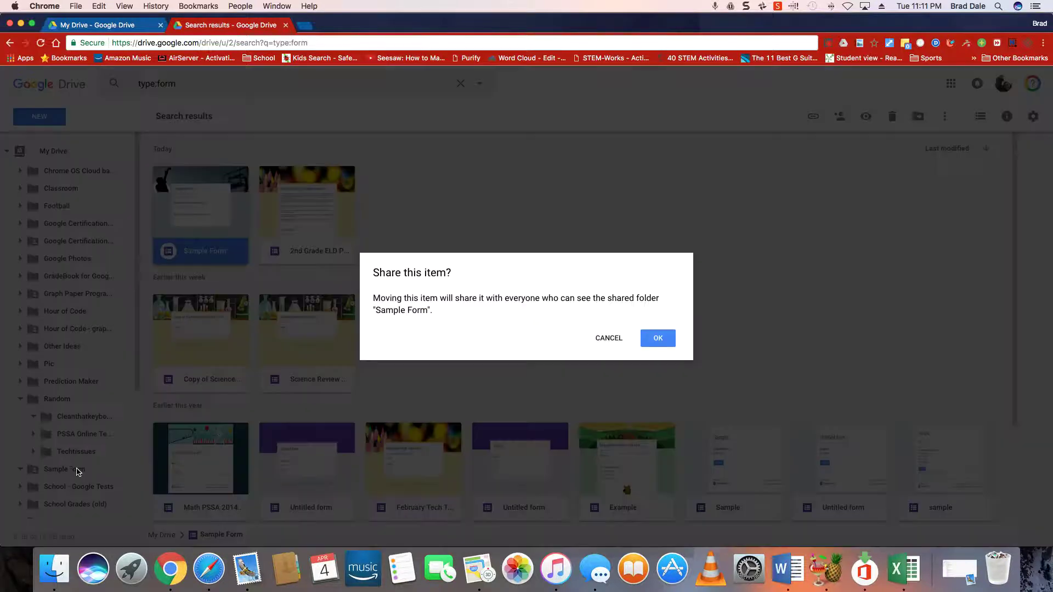
left_click(664, 342)
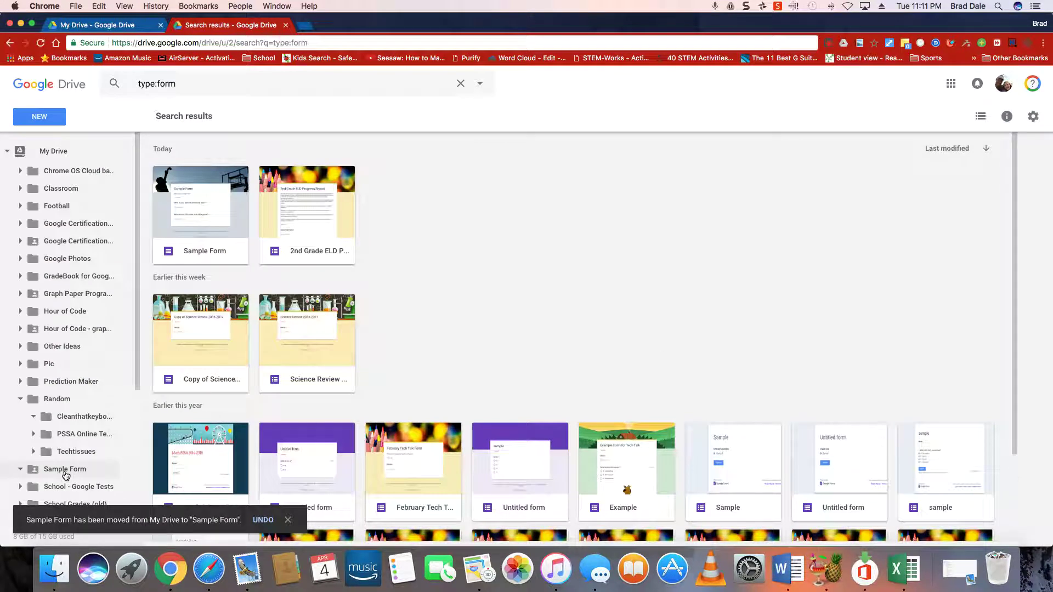
left_click(64, 472)
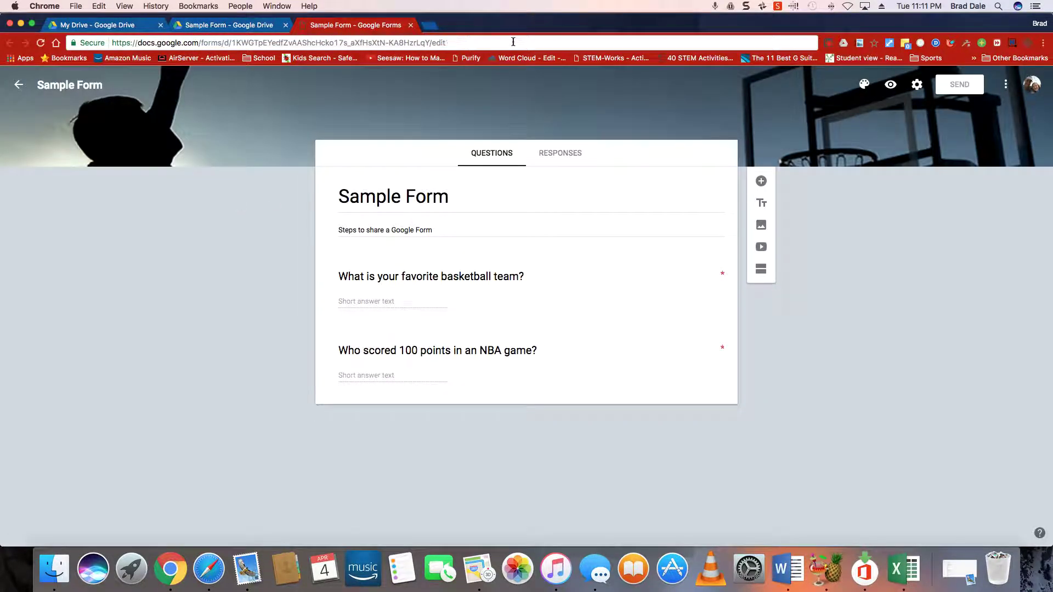
- Replace the form URL's 'edit' ending with 'copy' and select the full link
left_click(476, 43)
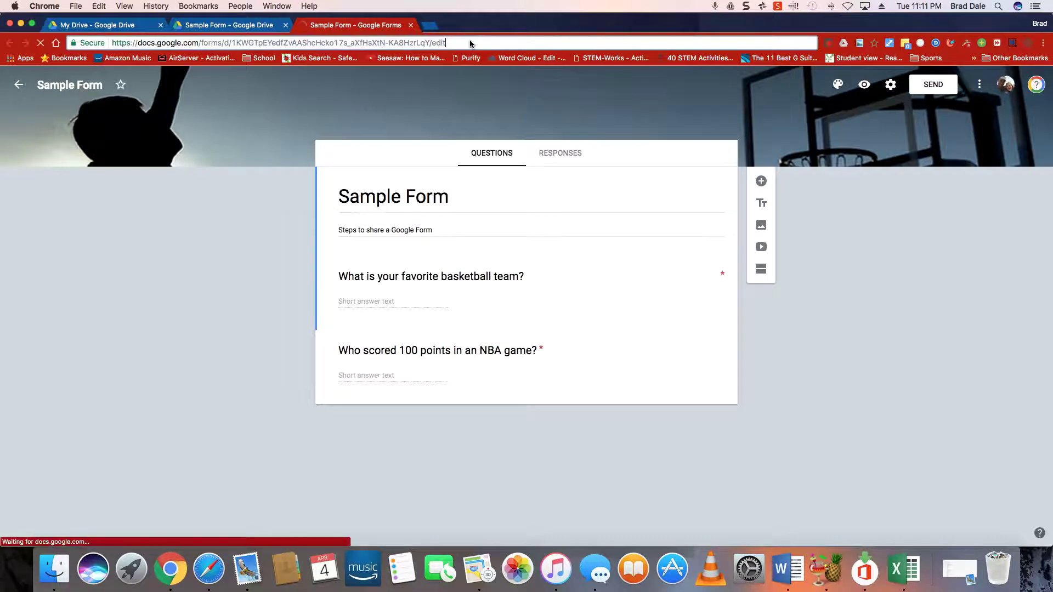
key("BackSpace")
key("BackSpace")
key("BackSpace")
key("BackSpace")
type("c")
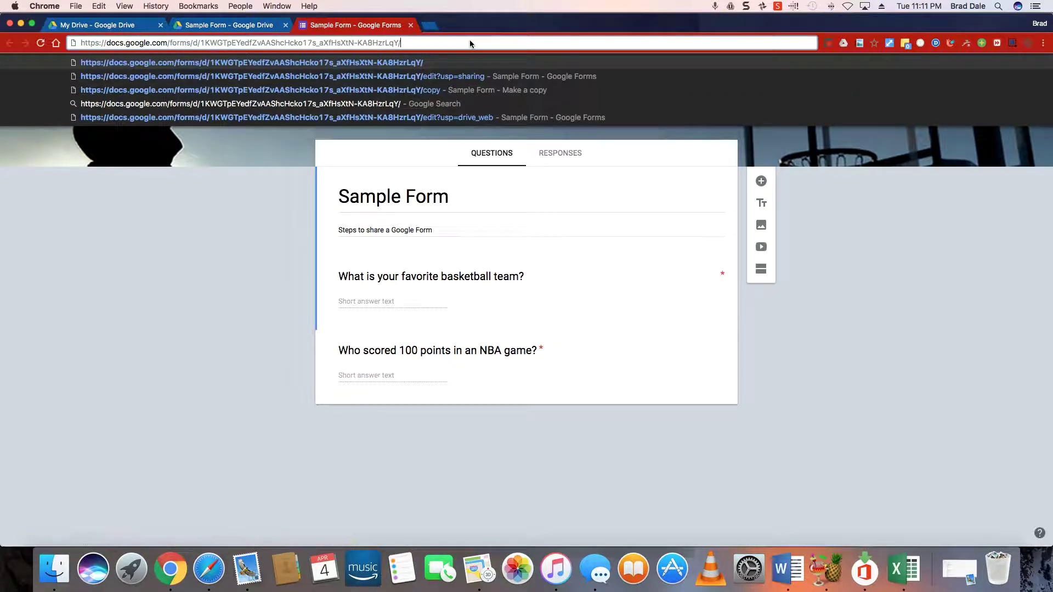
type("opy")
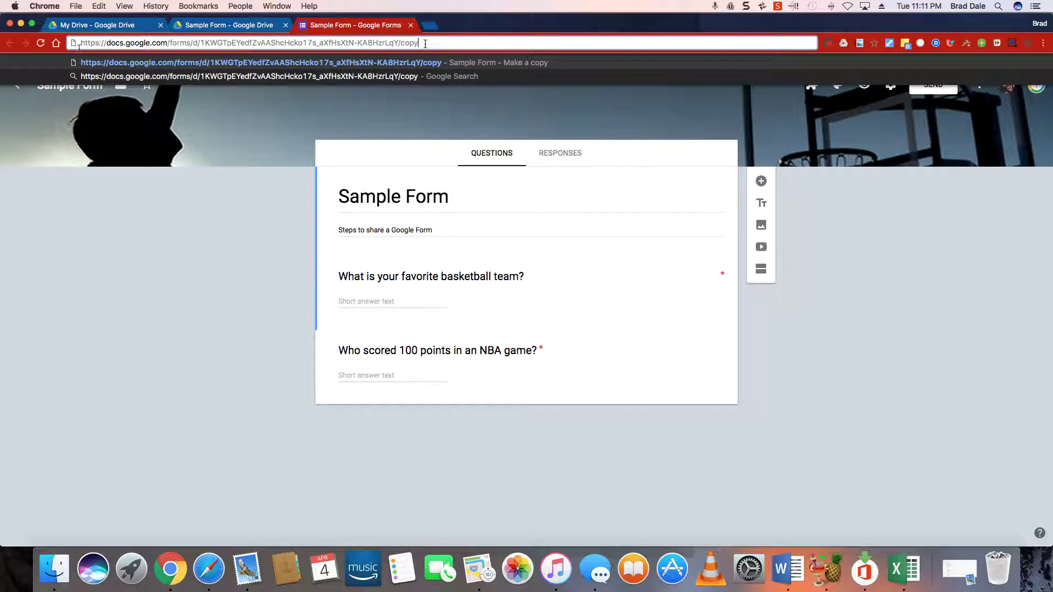
triple_click(117, 45)
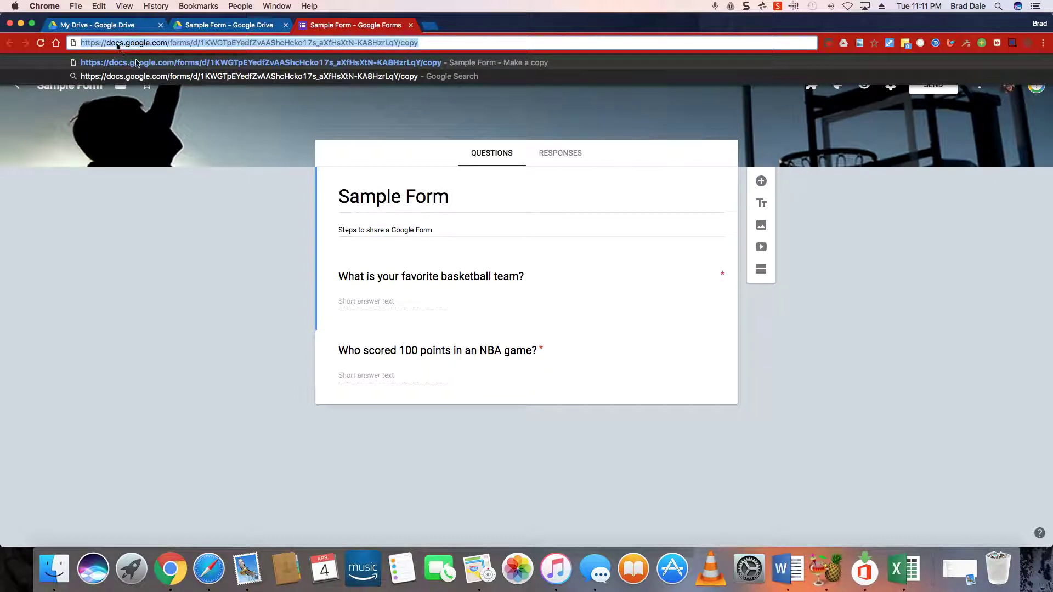
- Paste and load the copied /copy link in a new Safari tab
left_click(209, 570)
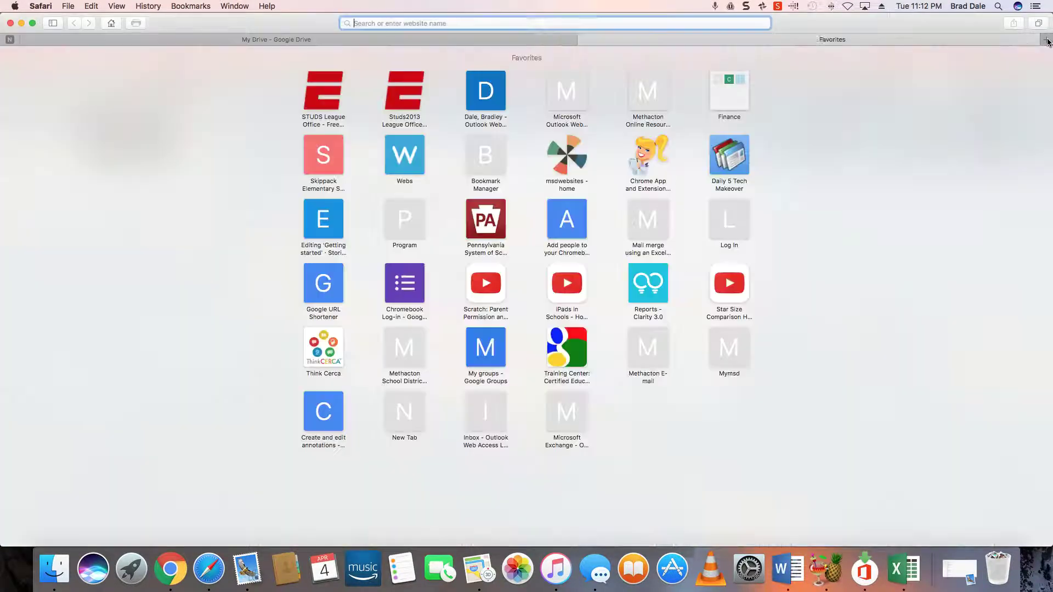
left_click(1047, 39)
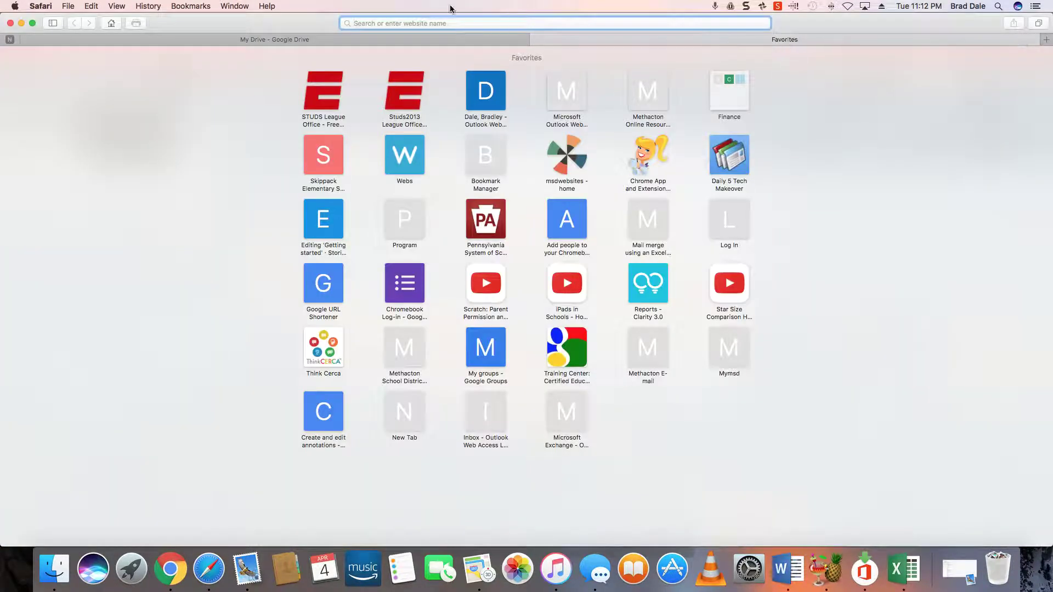
right_click(441, 22)
left_click(457, 46)
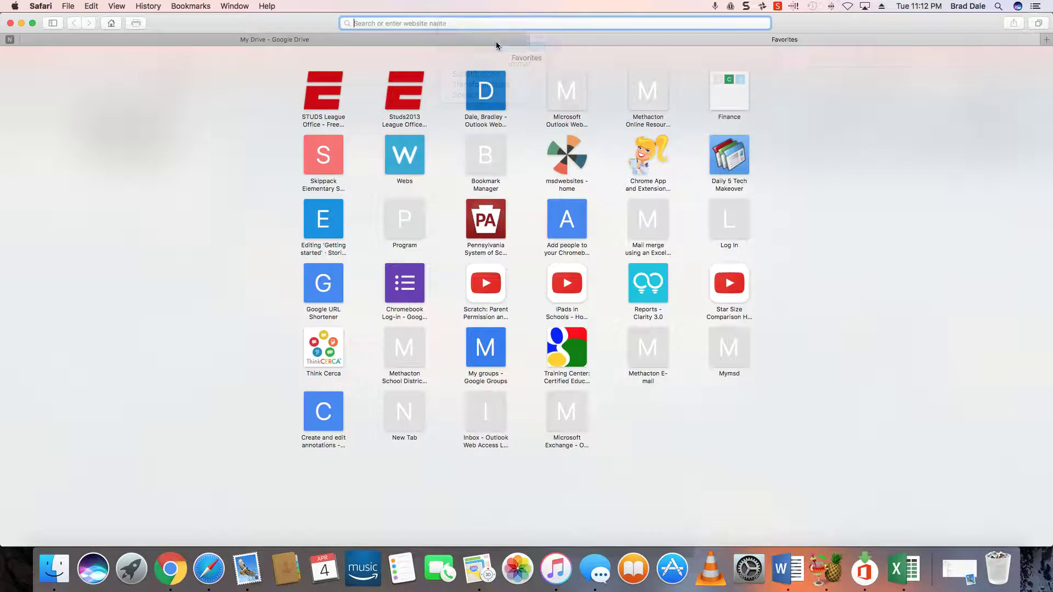
key("Return")
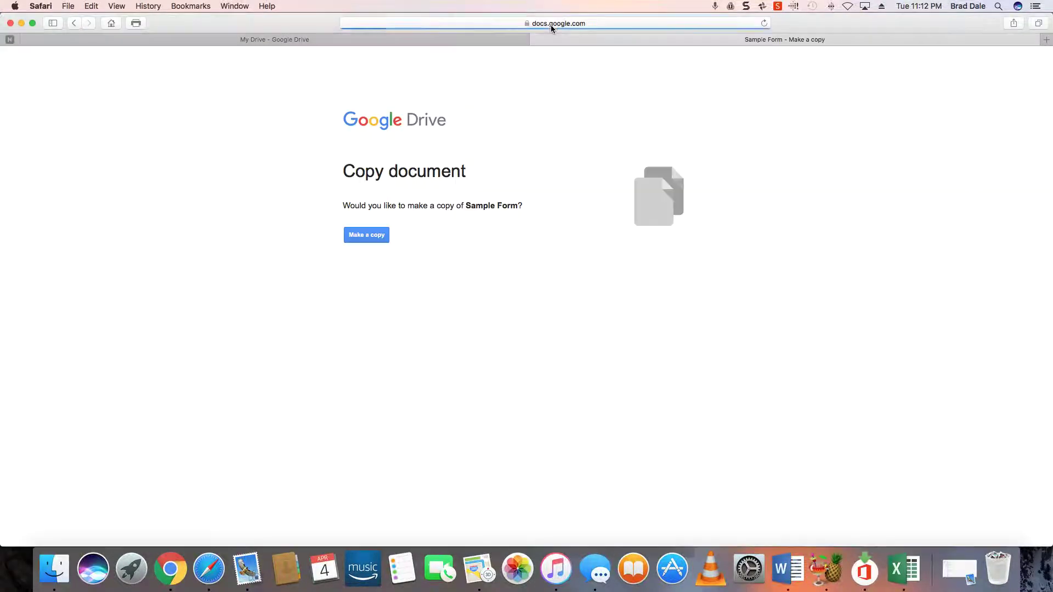
- Create 'Copy of Sample Form' with Make a copy and start editing its title
left_click(375, 237)
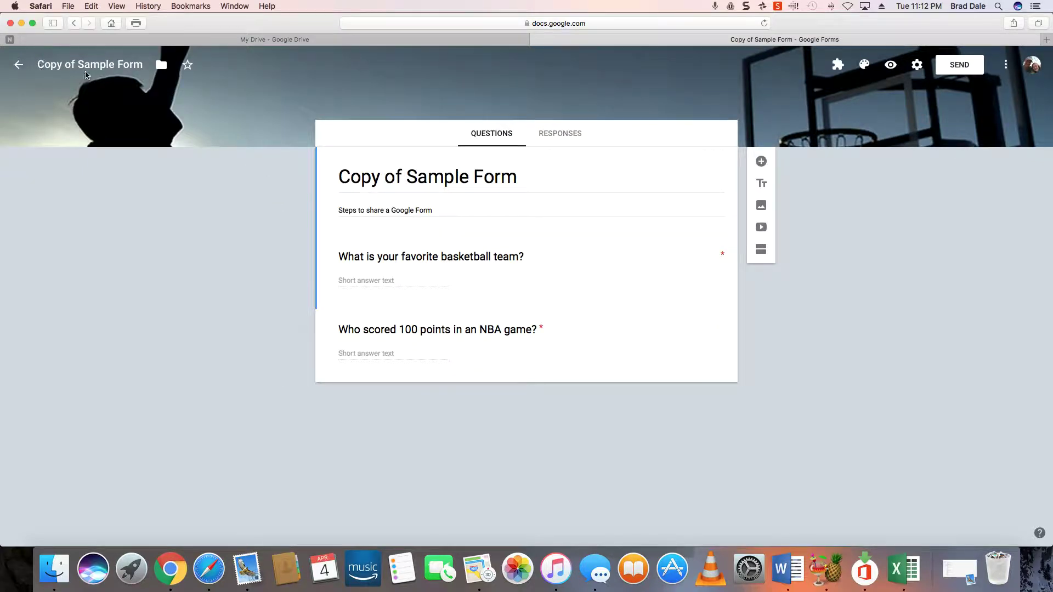
left_click(65, 64)
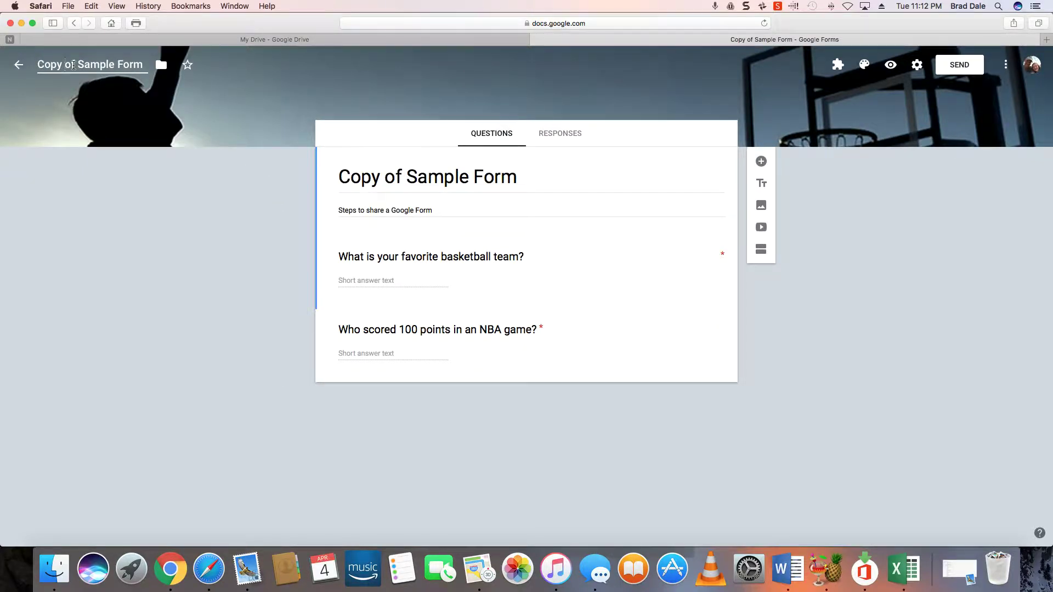